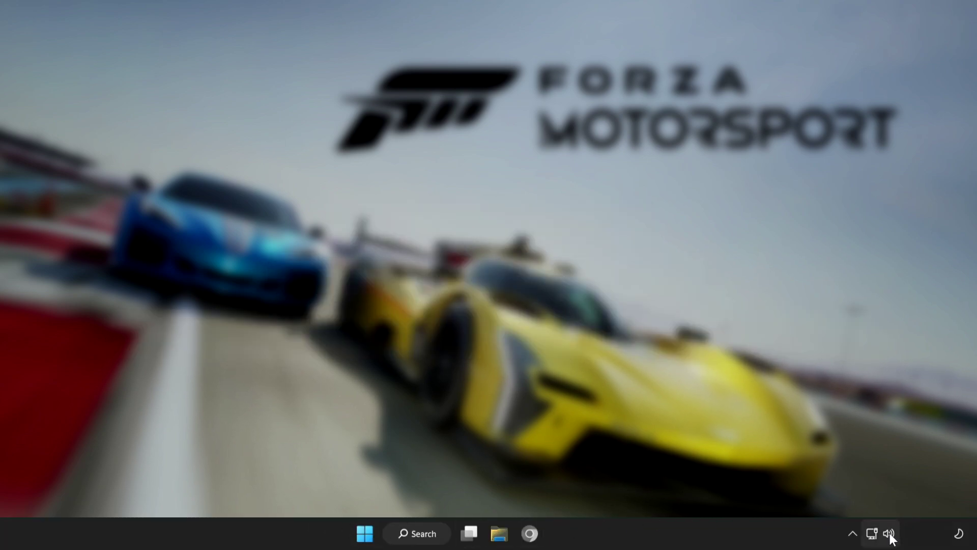
Step: Pick Speakers (High Definition Audio Device) instead of CABLE Input as the Quick Settings output
click(889, 533)
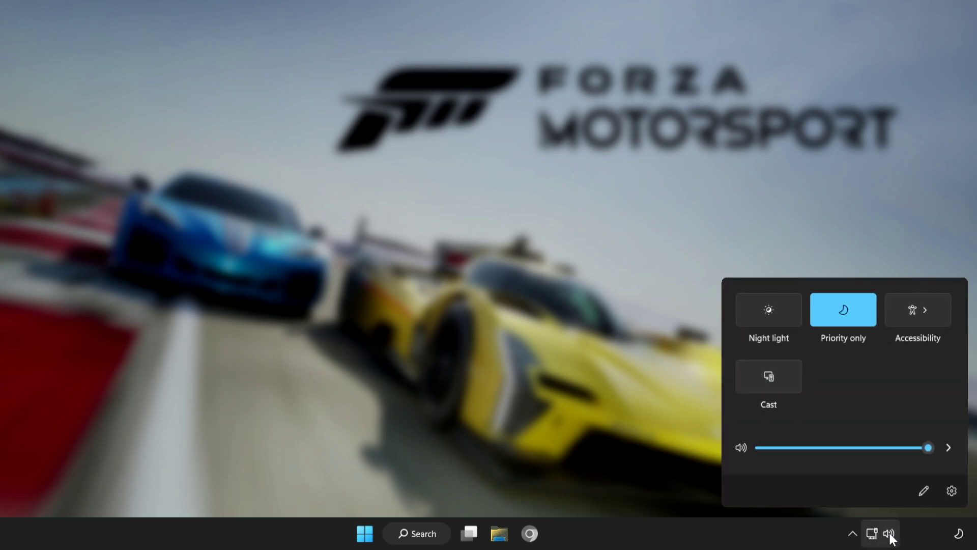
click(947, 446)
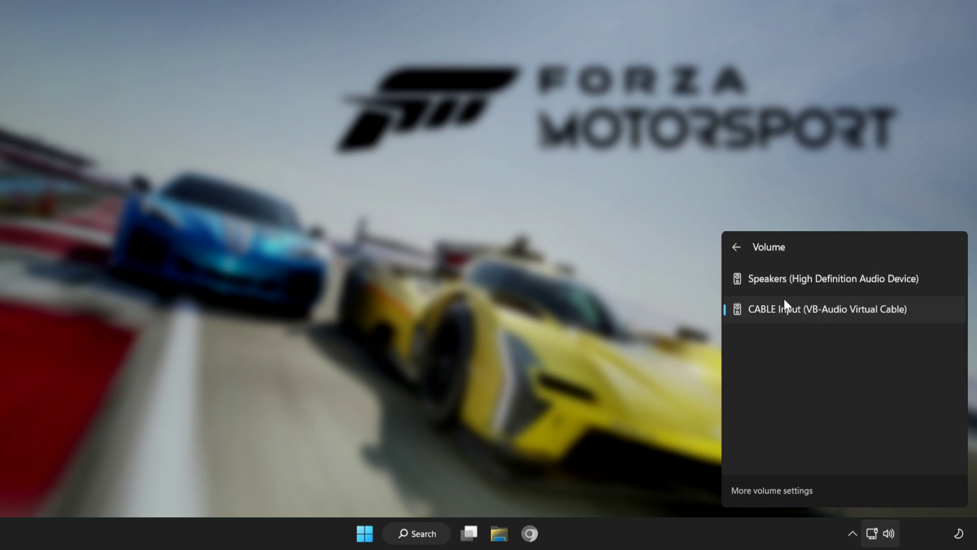
click(808, 283)
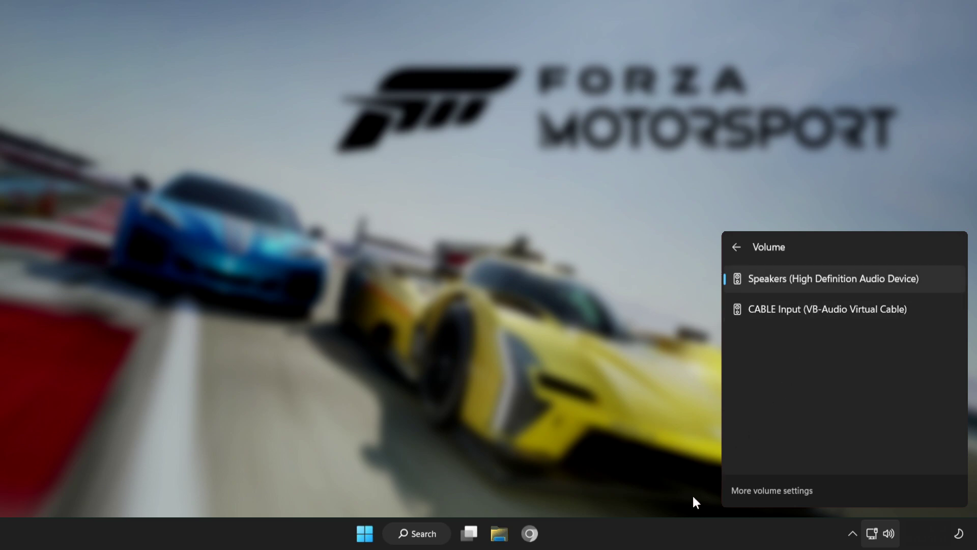
Step: Dismiss the volume device list and restart Windows from the Start menu power options
click(288, 543)
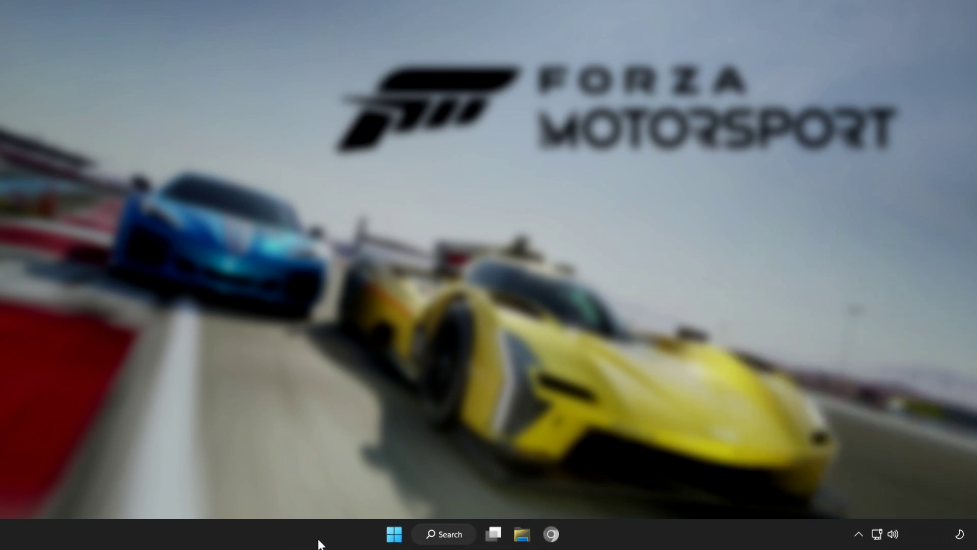
click(409, 536)
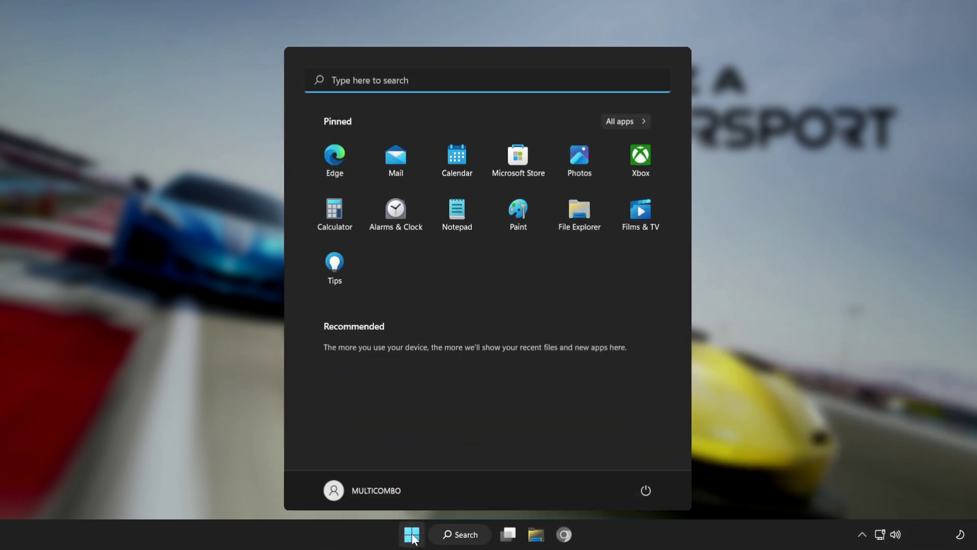
click(648, 489)
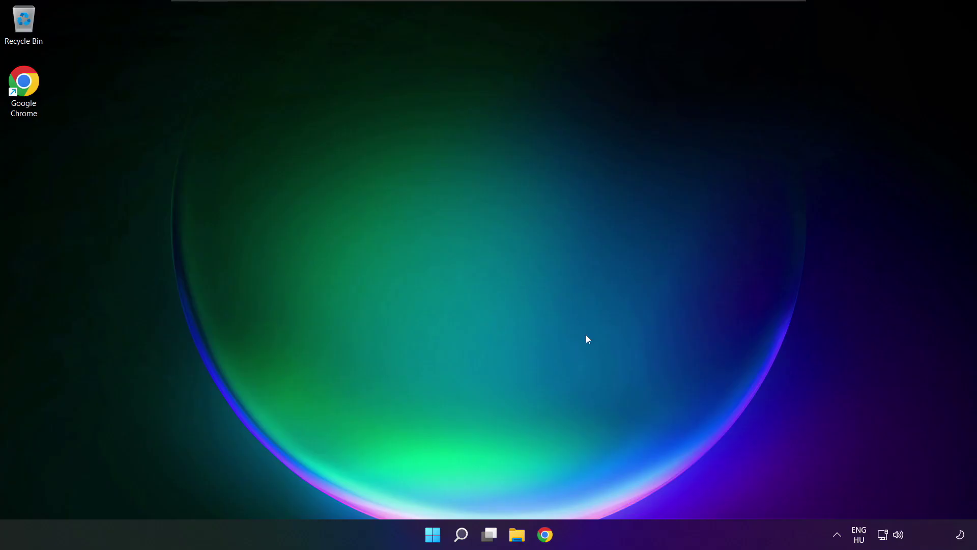
Step: Expand the Quick Settings audio output list to reach the Sound settings page
click(898, 534)
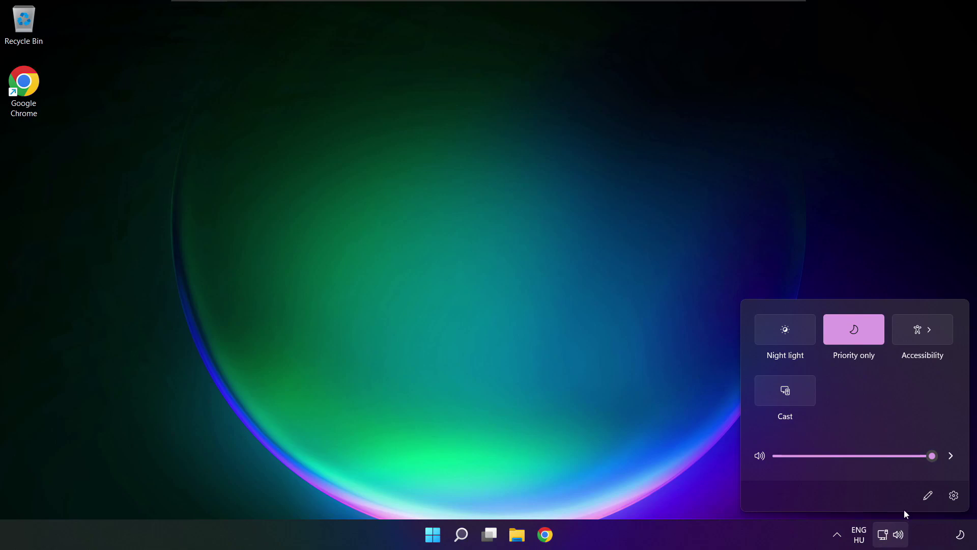
click(951, 457)
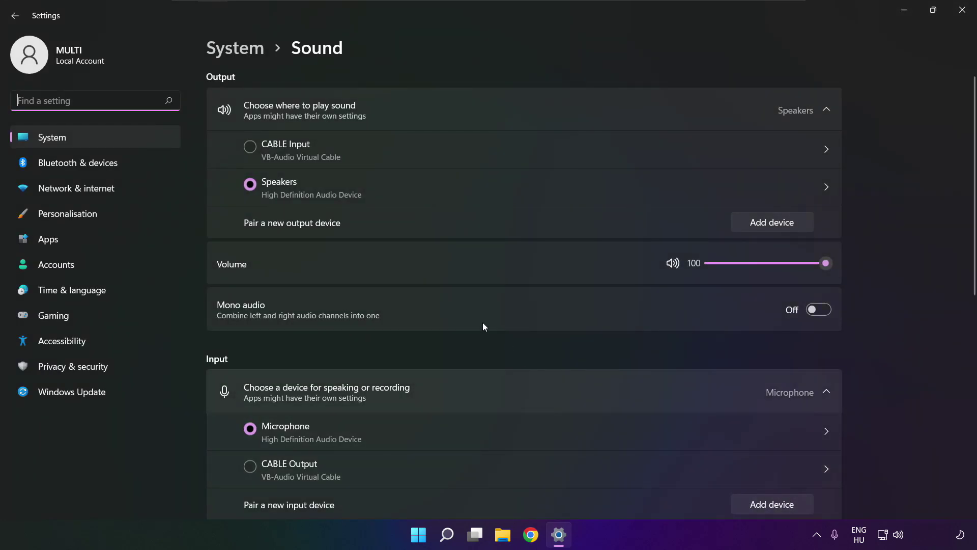
click(304, 187)
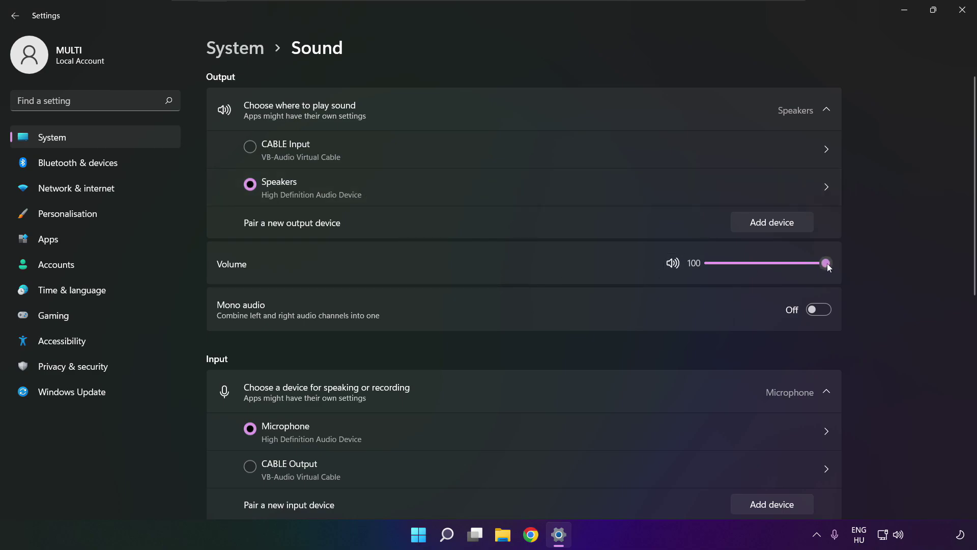
mouse_move(827, 264)
mouse_down()
mouse_move(775, 261)
mouse_move(843, 263)
mouse_up()
drag(972, 260, 970, 385)
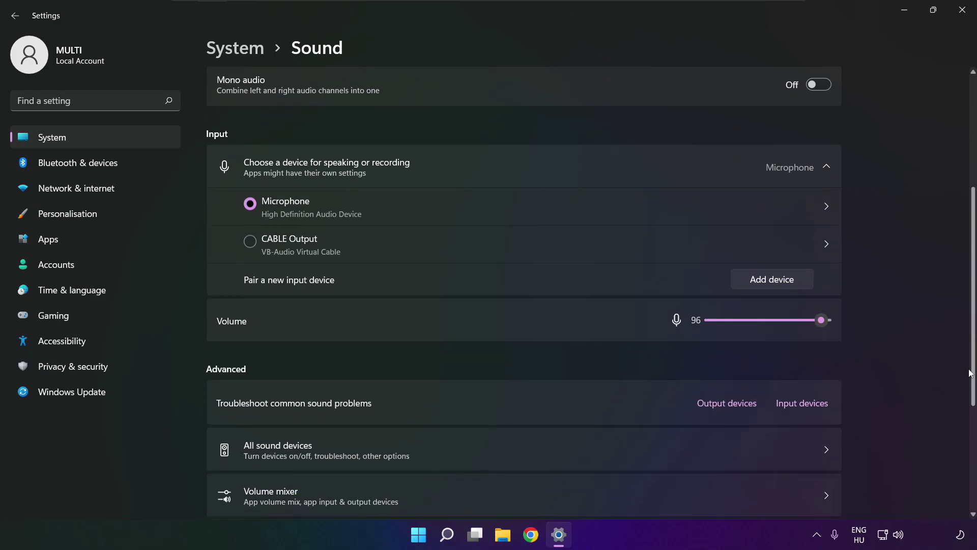
drag(969, 385, 972, 428)
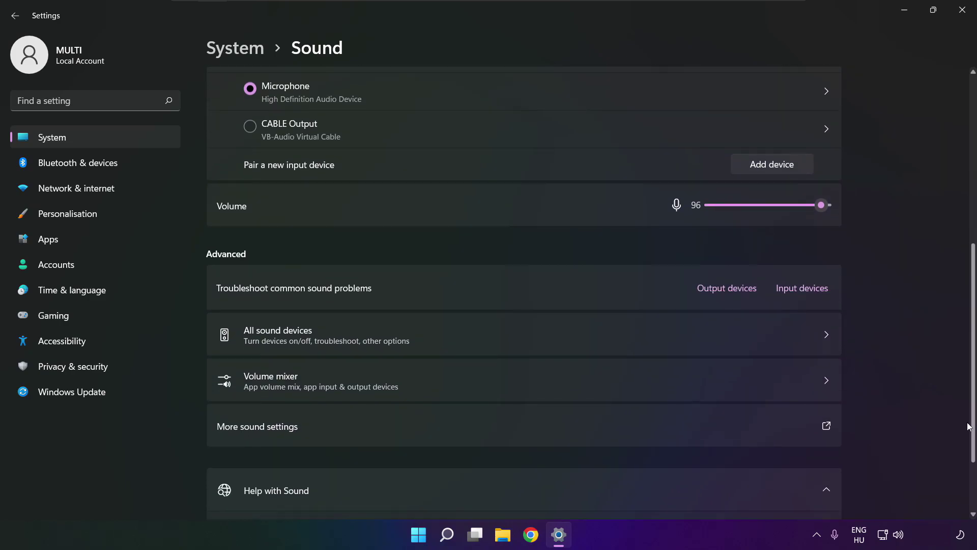
Step: Disable CABLE Input on the classic Sound panel's Playback tab, leaving Speakers selected
click(402, 430)
click(418, 232)
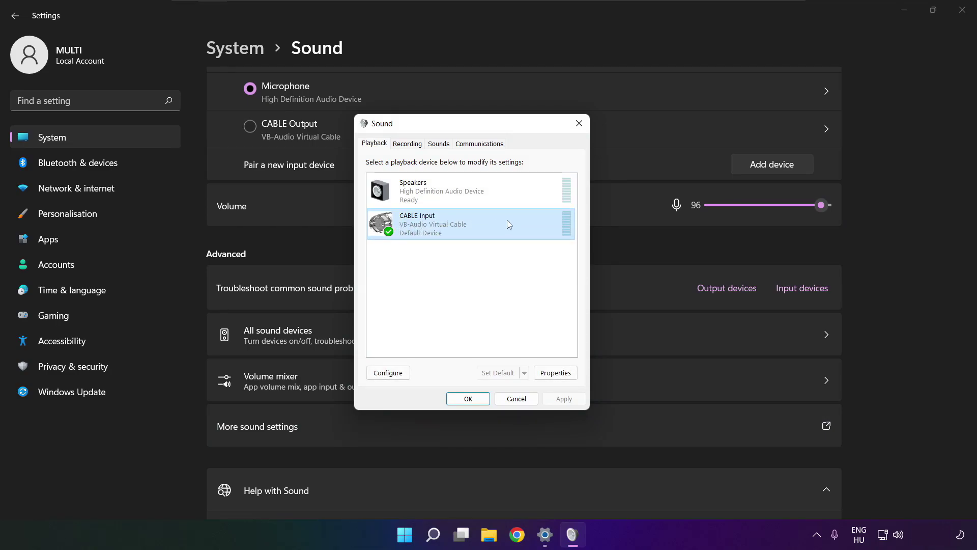
right_click(518, 227)
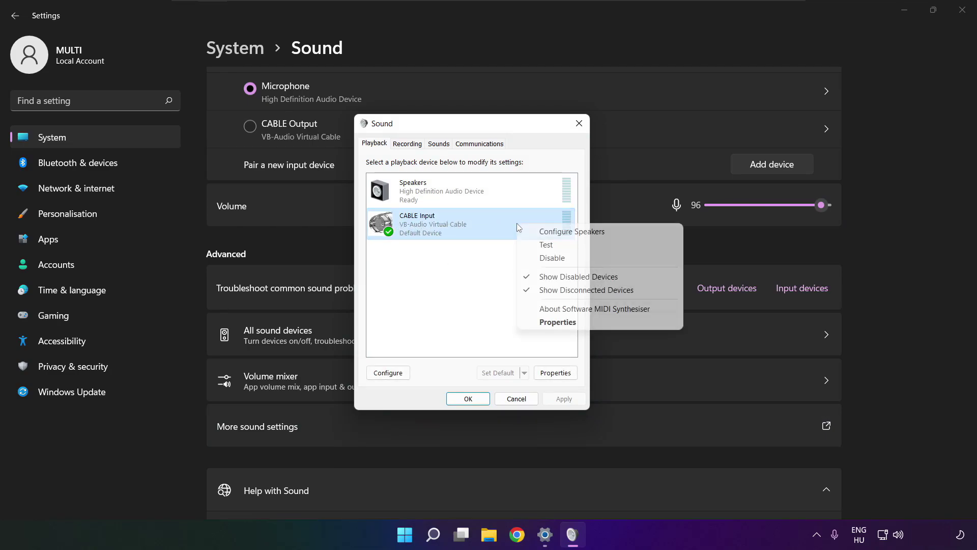
click(553, 258)
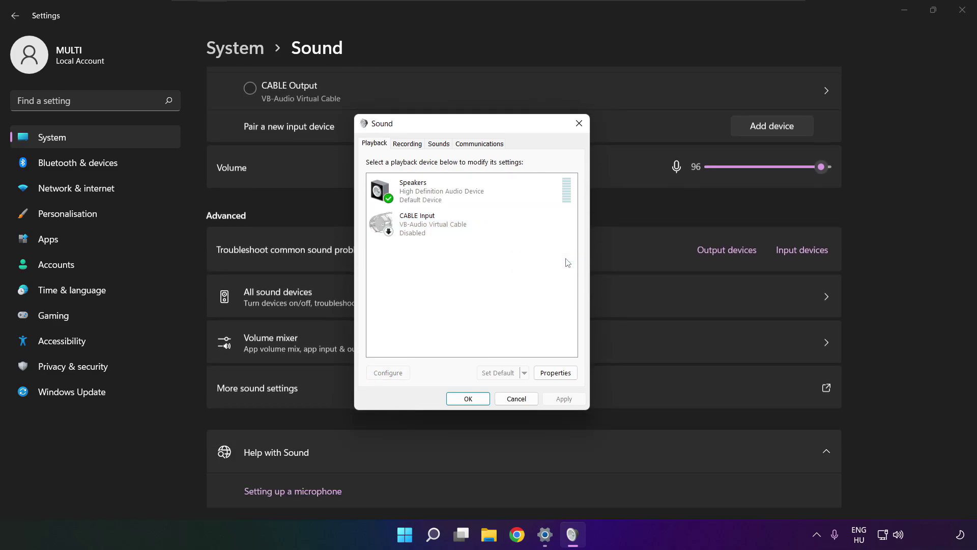
click(458, 204)
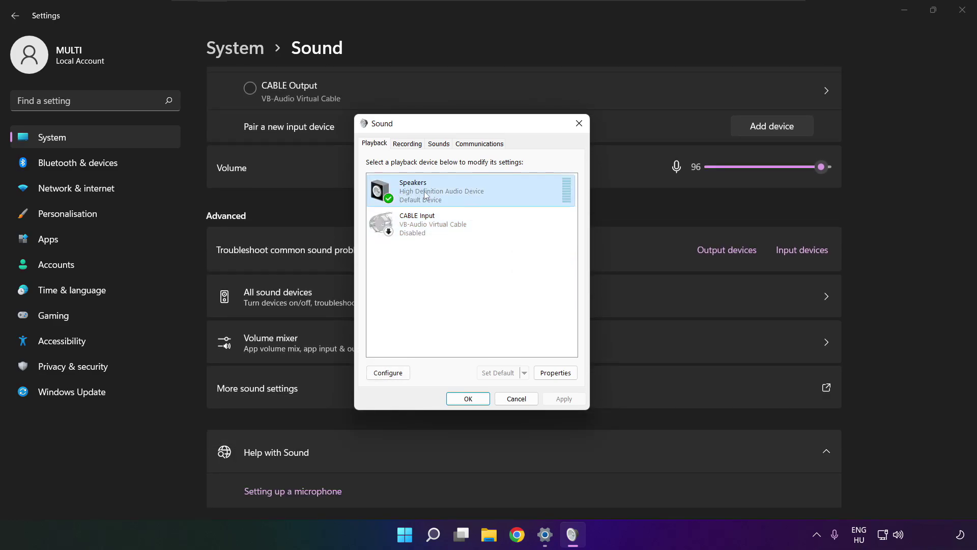
right_click(473, 195)
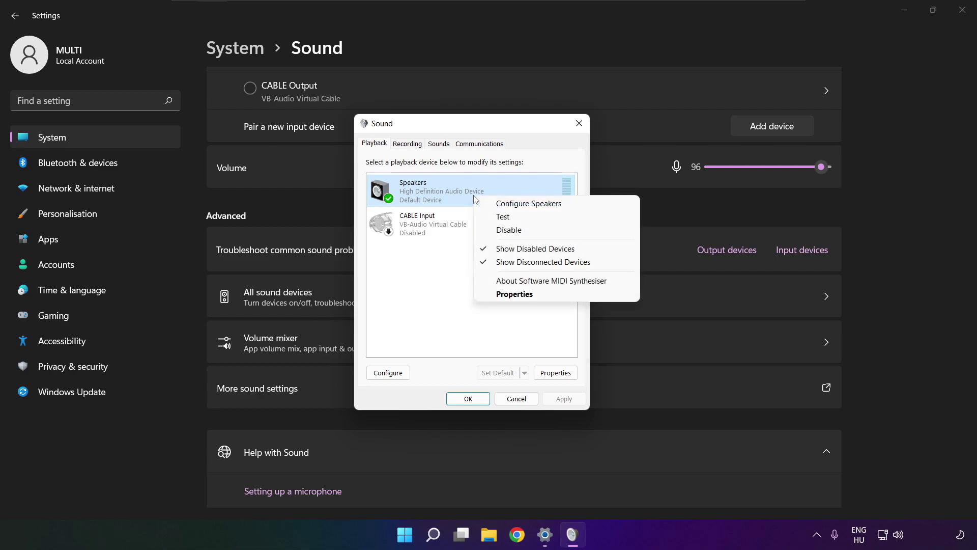
Step: Configure Speakers as 7.1 Surround, keeping all optional and full-range speakers
click(539, 204)
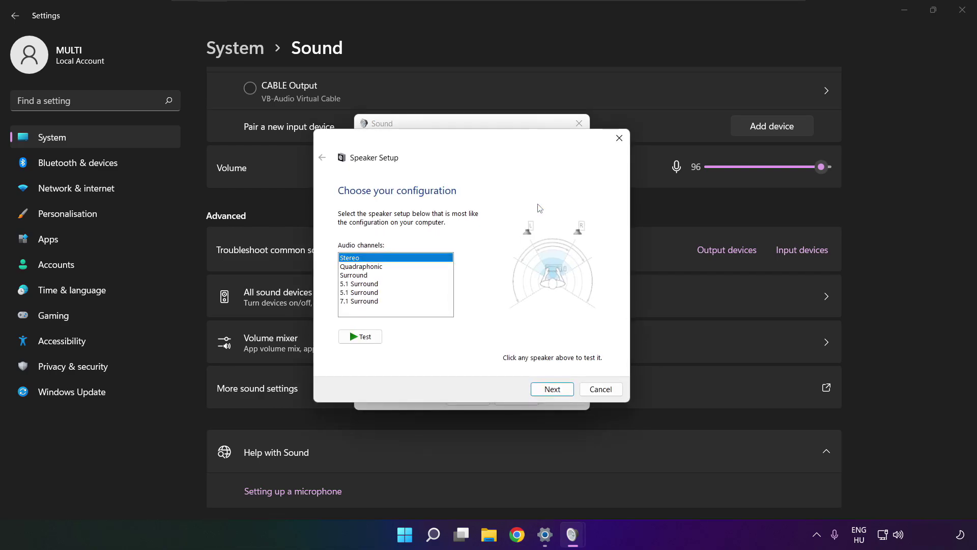
click(364, 301)
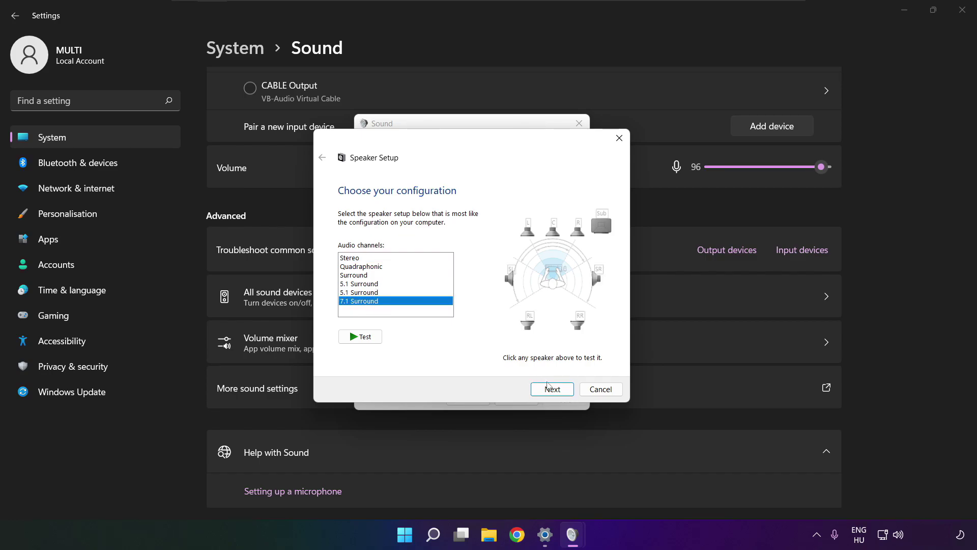
click(552, 389)
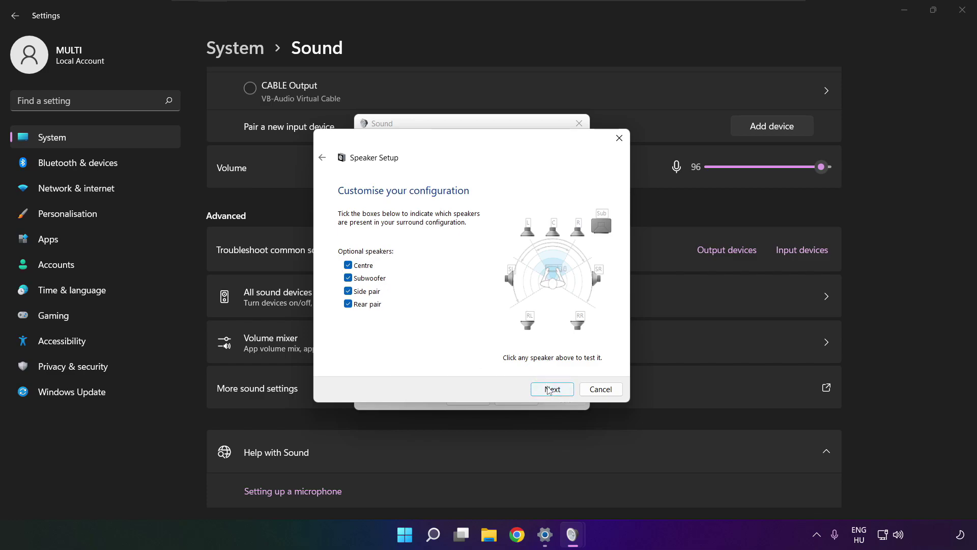
click(551, 390)
click(550, 390)
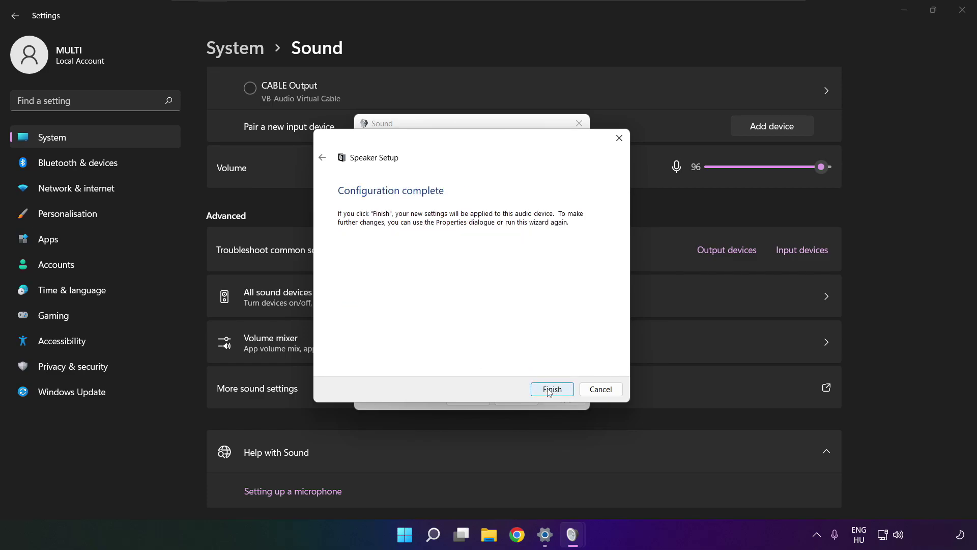
click(548, 390)
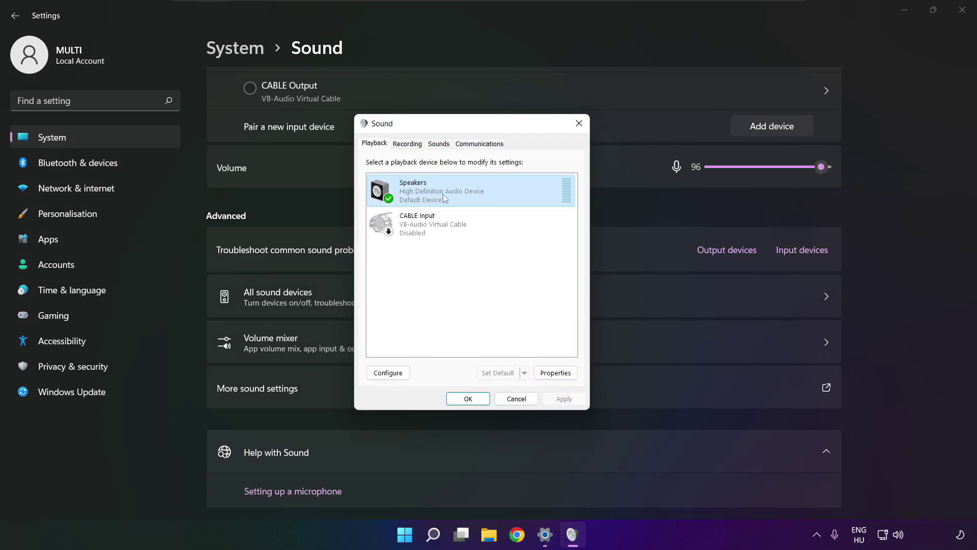
Step: Tick Disable all enhancements in Speakers Properties and apply it
click(555, 372)
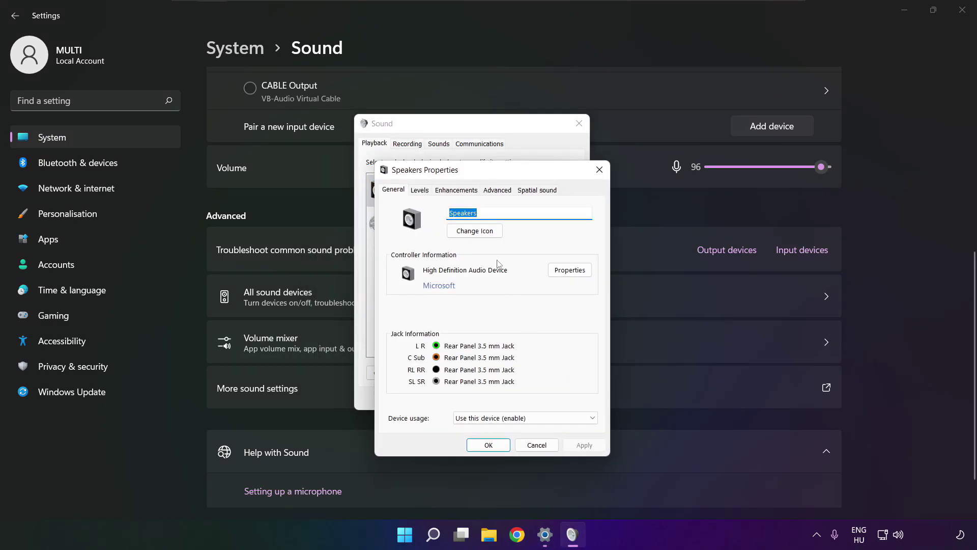
drag(461, 175, 441, 143)
click(402, 159)
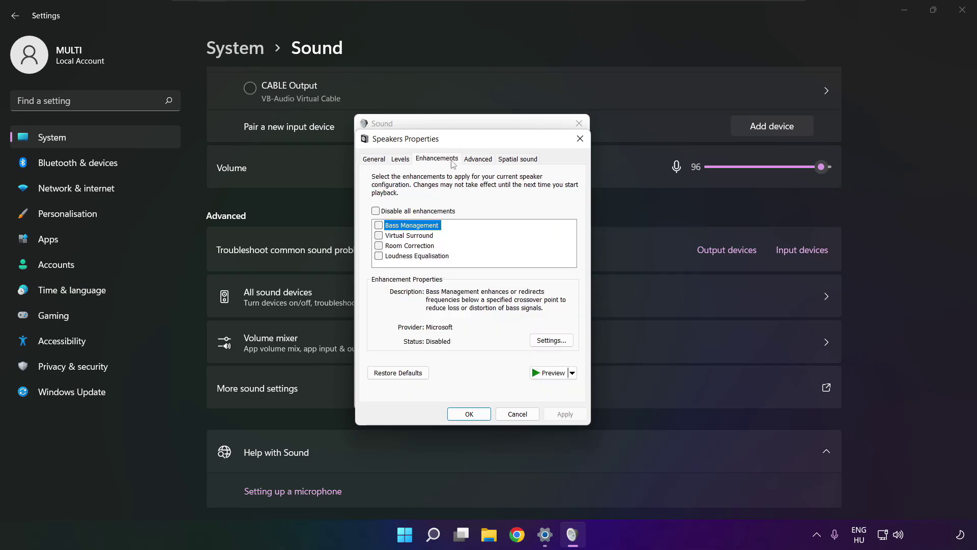
click(375, 211)
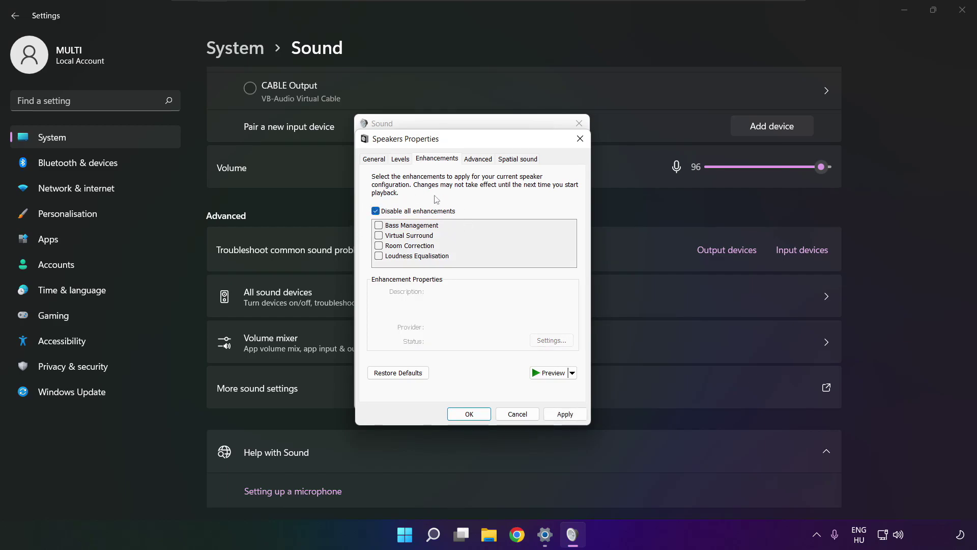
click(572, 417)
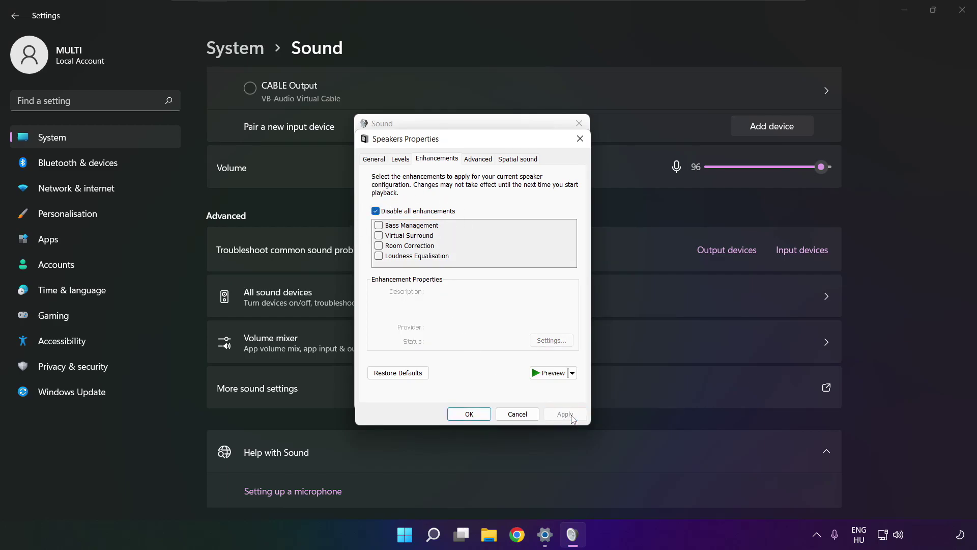
Step: Keep the Advanced default format at 16 bit, 48000 Hz and close Speakers Properties
click(476, 161)
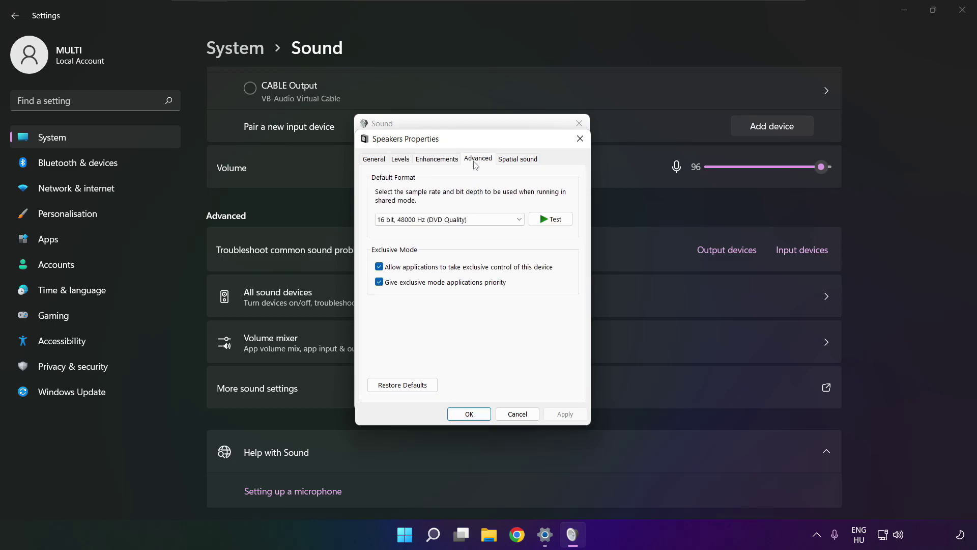
click(518, 221)
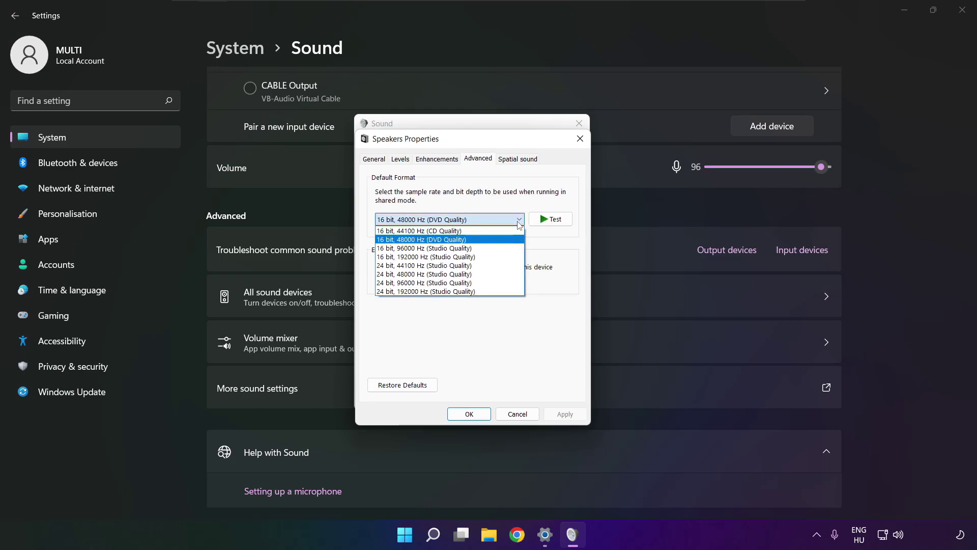
click(503, 243)
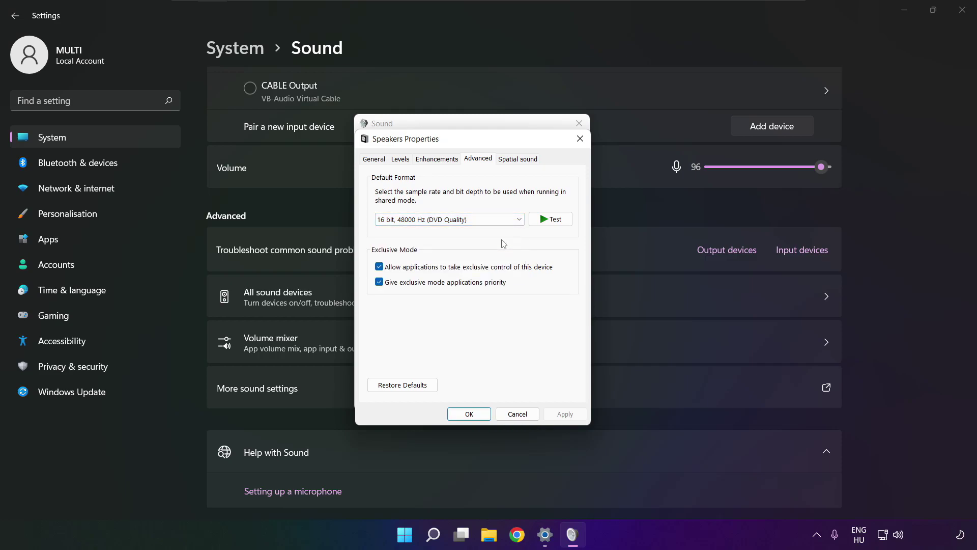
click(469, 414)
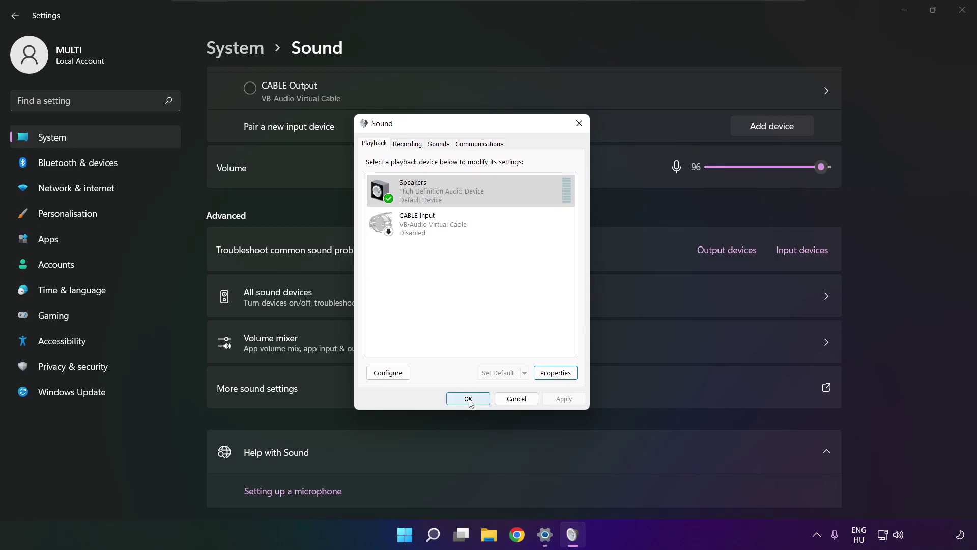
Step: Close the Sound dialog and Settings window, then restart Windows from Start
click(468, 399)
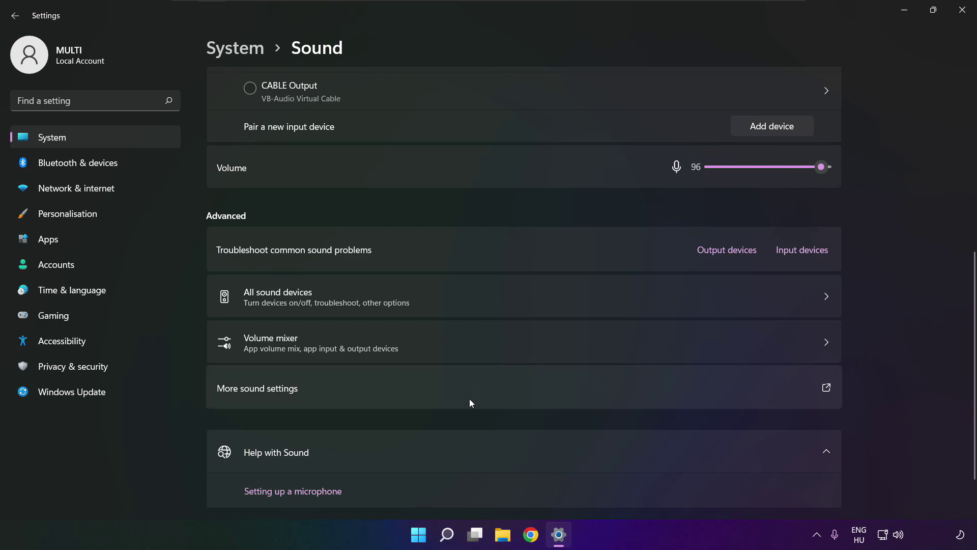
click(972, 16)
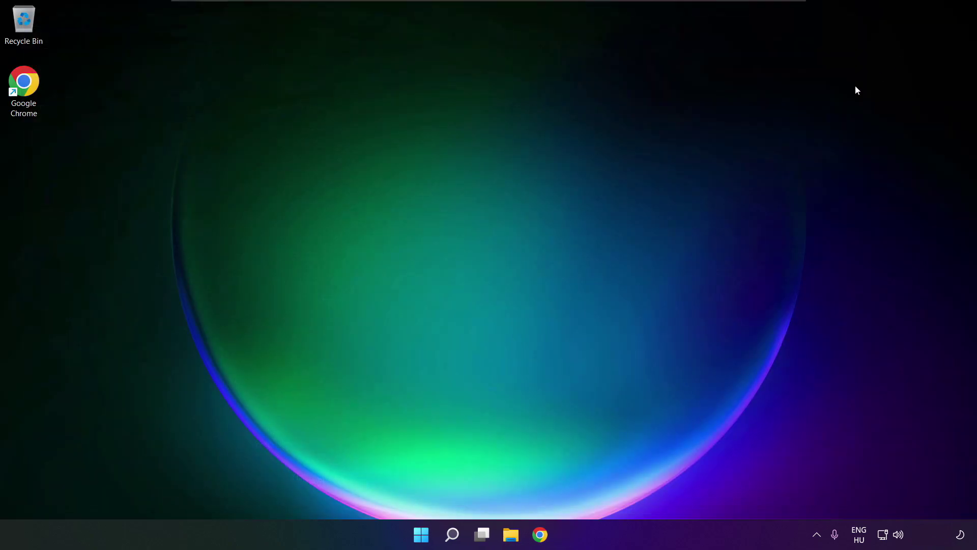
click(431, 535)
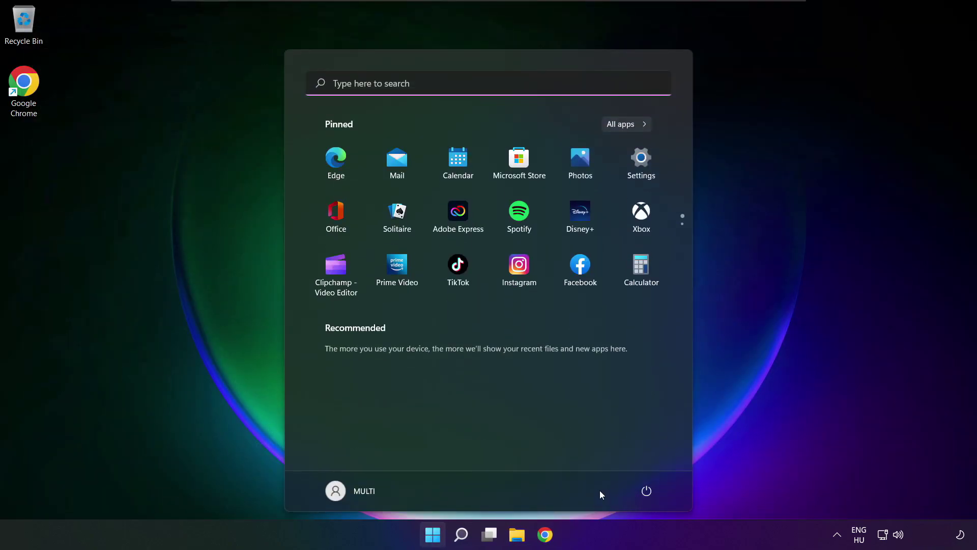
click(646, 491)
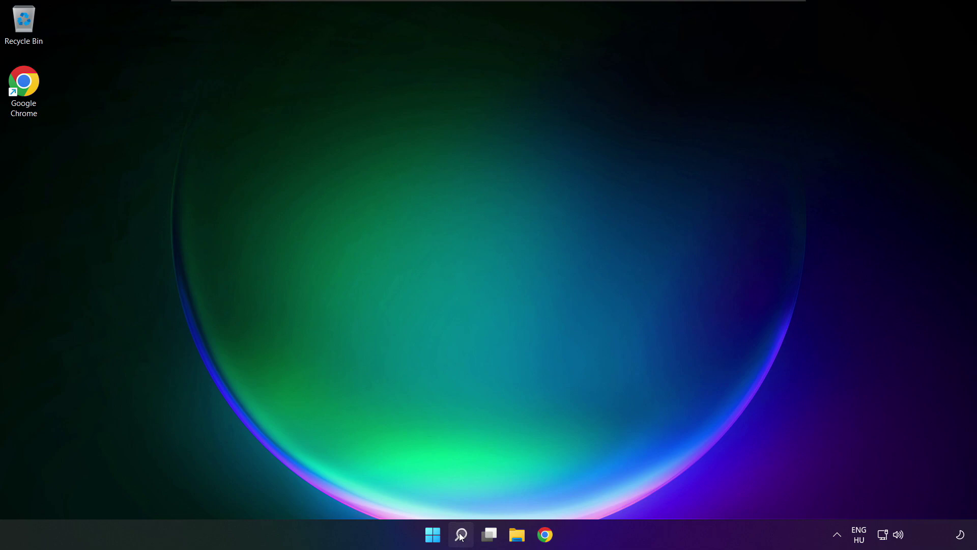
Step: Launch Device Manager from search and select High Definition Audio Device under Sound, video and game controllers
click(461, 534)
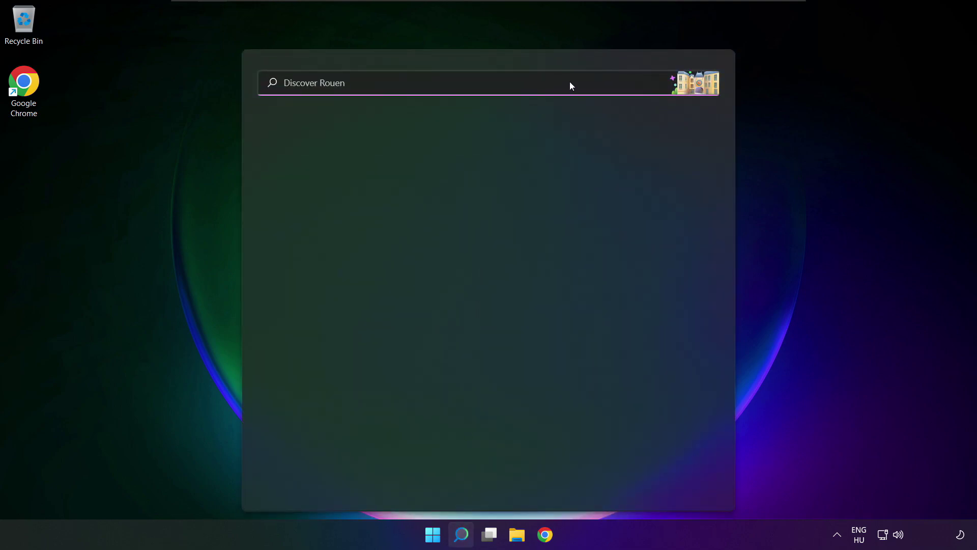
text(devi)
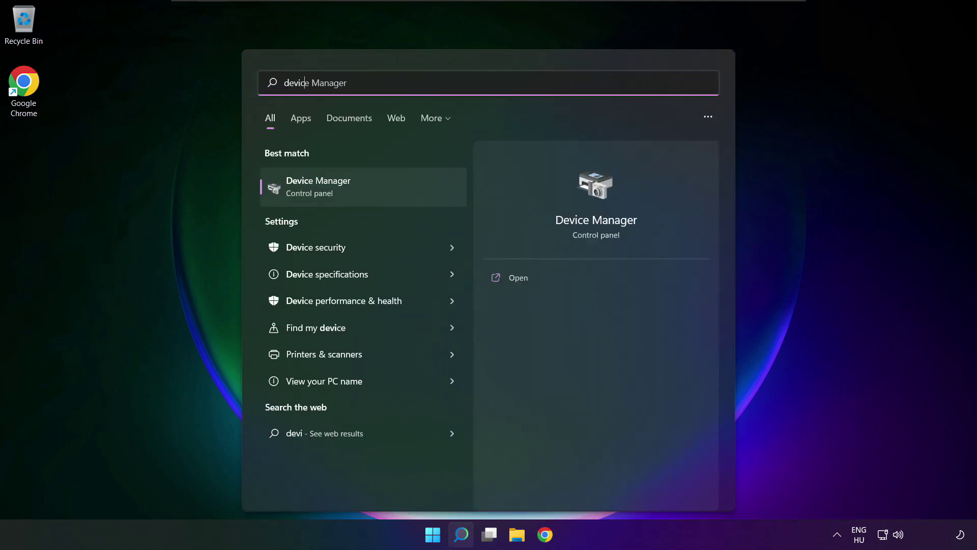
text(ce manager)
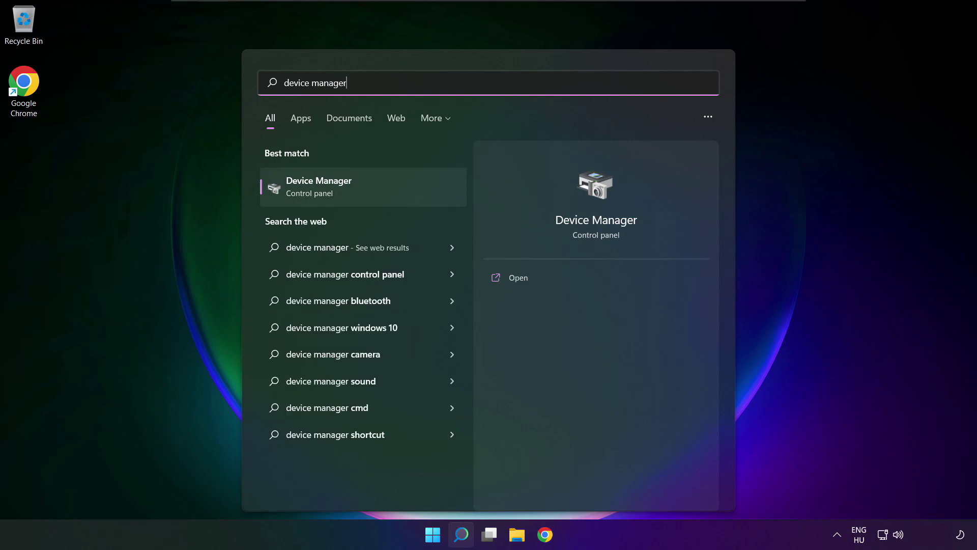
click(377, 187)
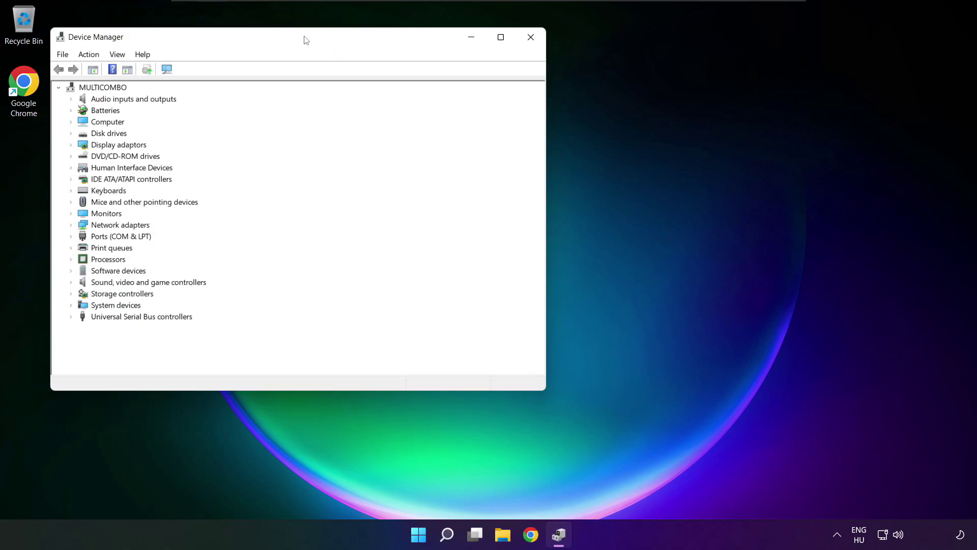
drag(305, 39, 512, 91)
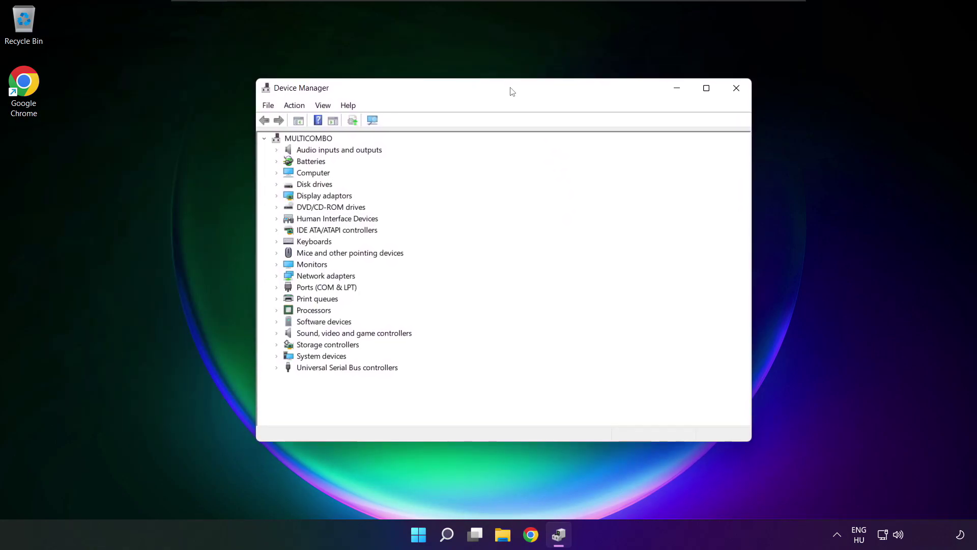
click(300, 335)
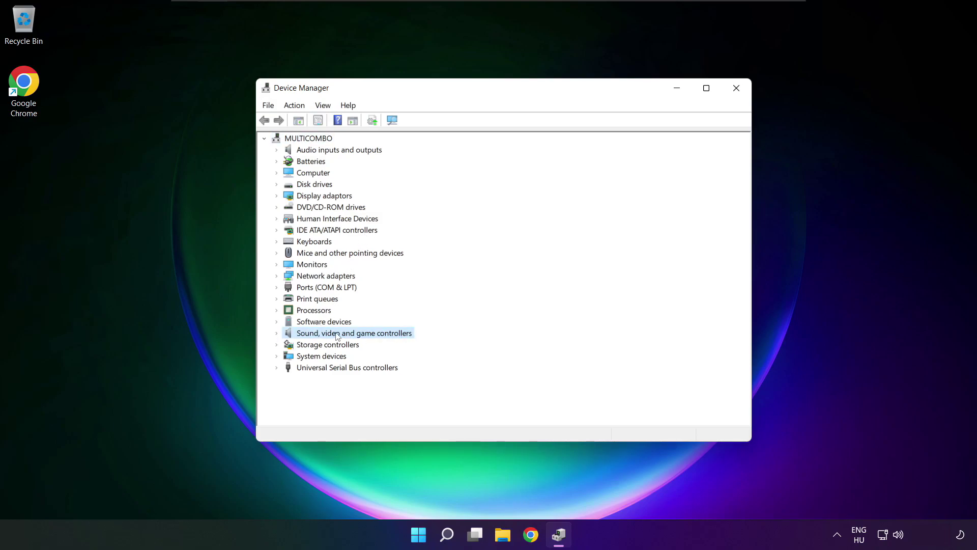
click(279, 335)
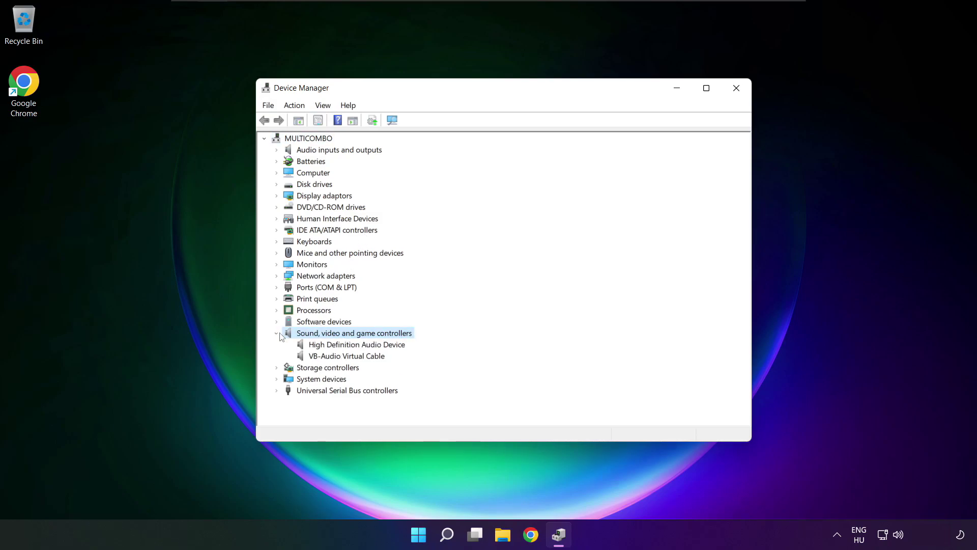
click(307, 345)
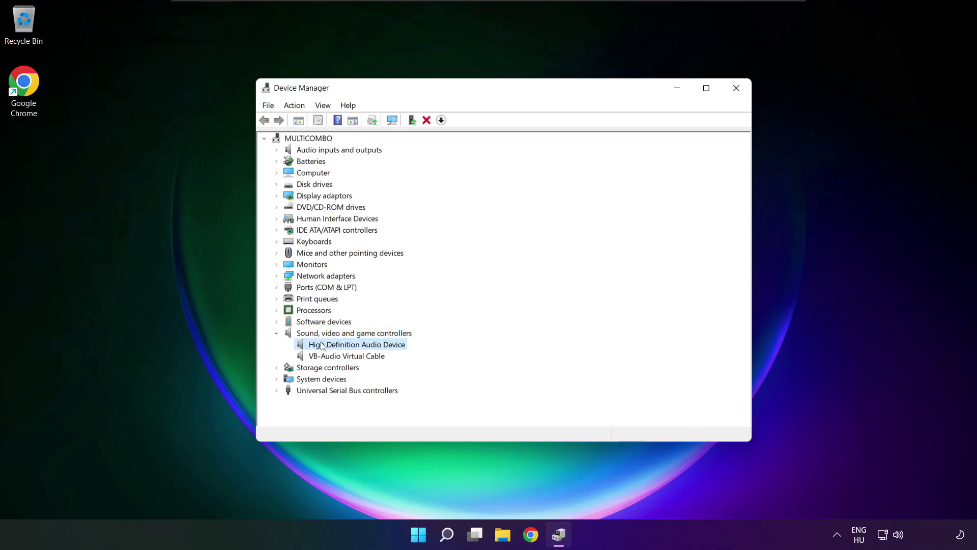
Step: Reinstall the High Definition Audio Device driver from the drivers already on this computer
right_click(349, 348)
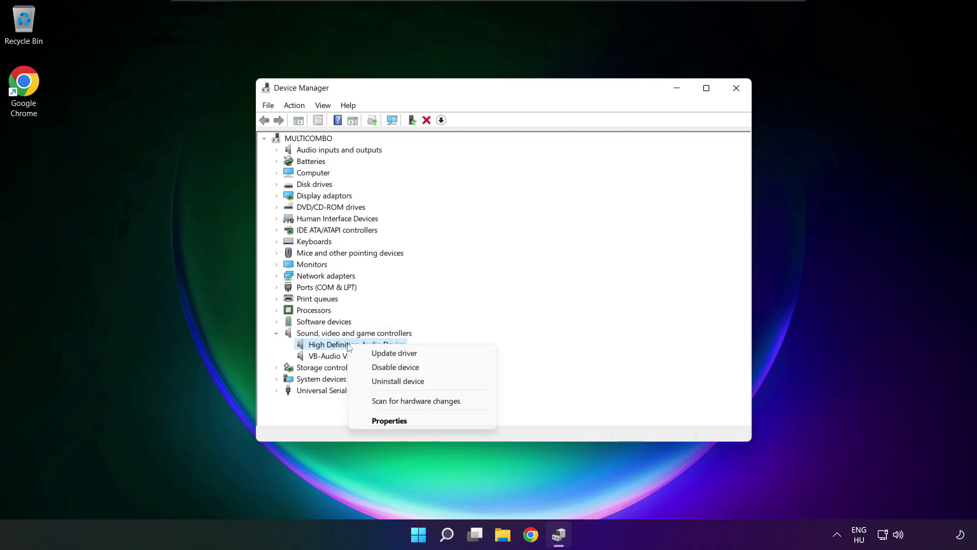
click(442, 354)
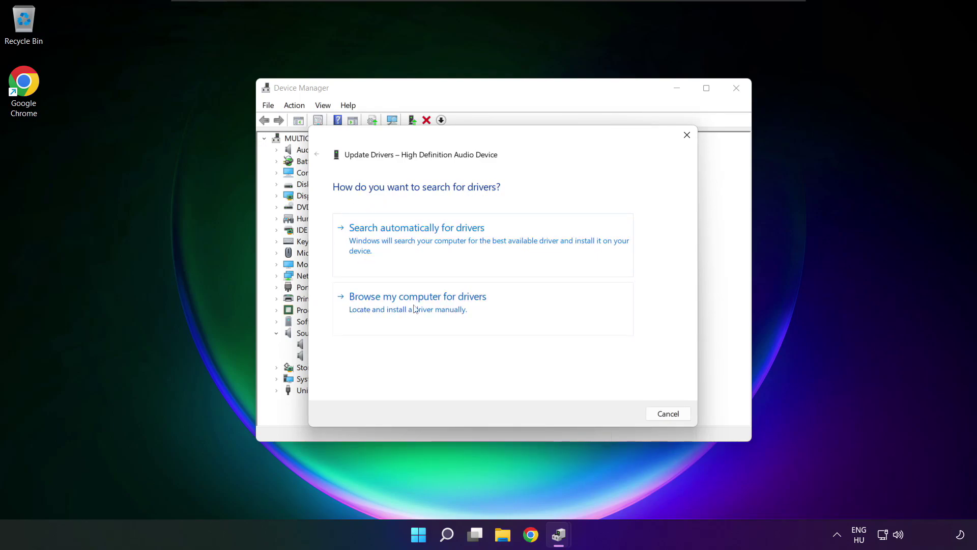
click(441, 309)
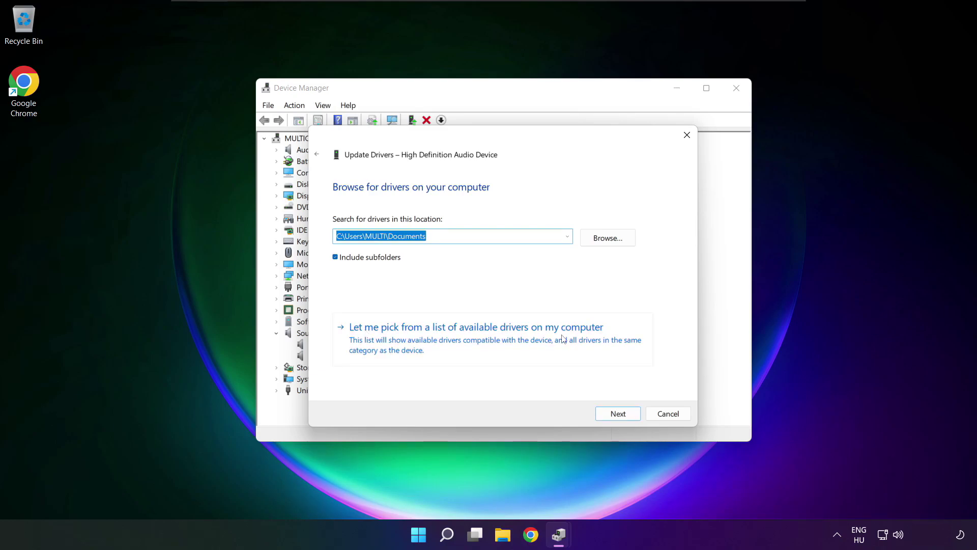
click(480, 346)
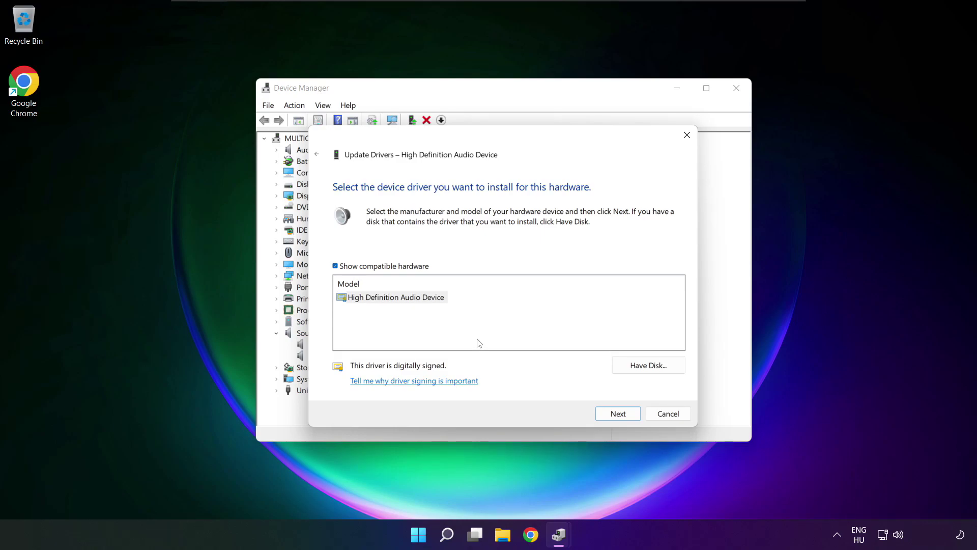
click(378, 304)
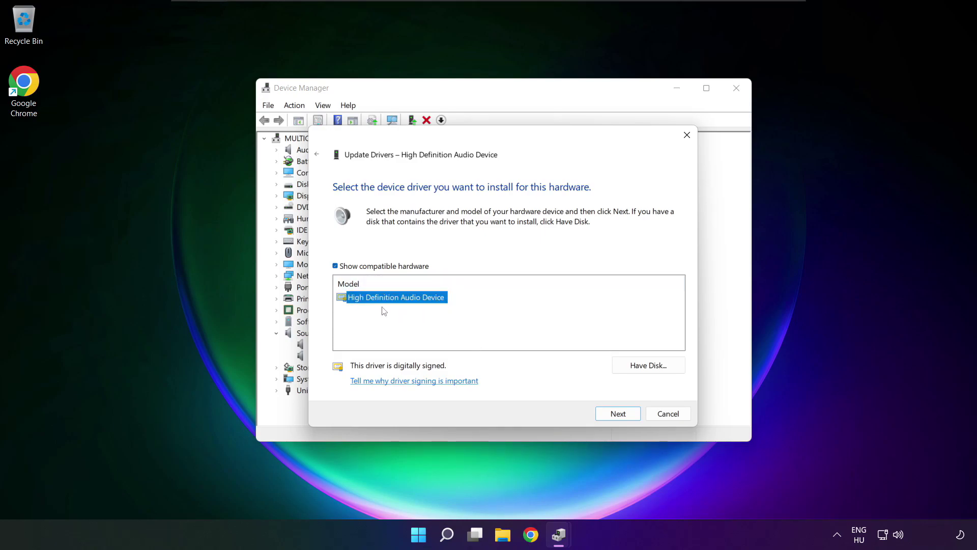
click(624, 416)
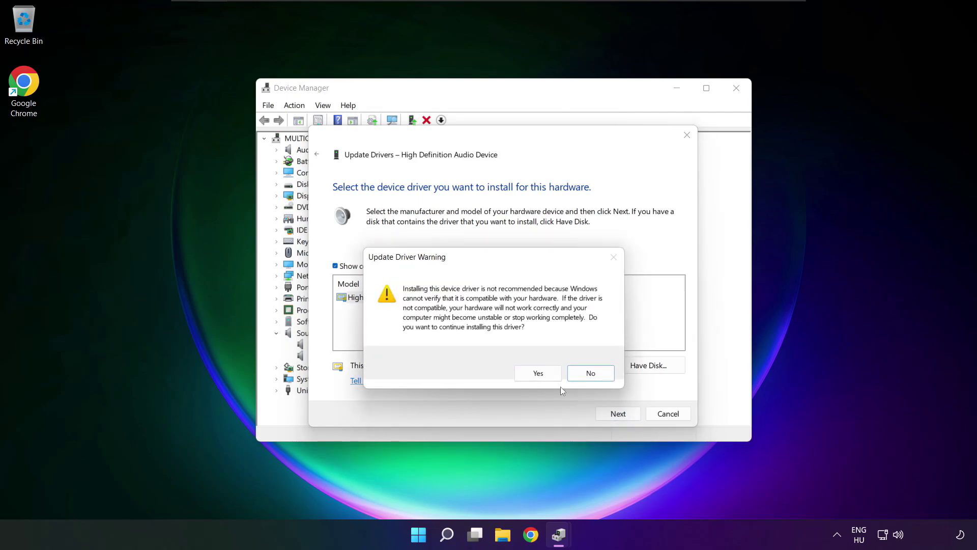
click(539, 374)
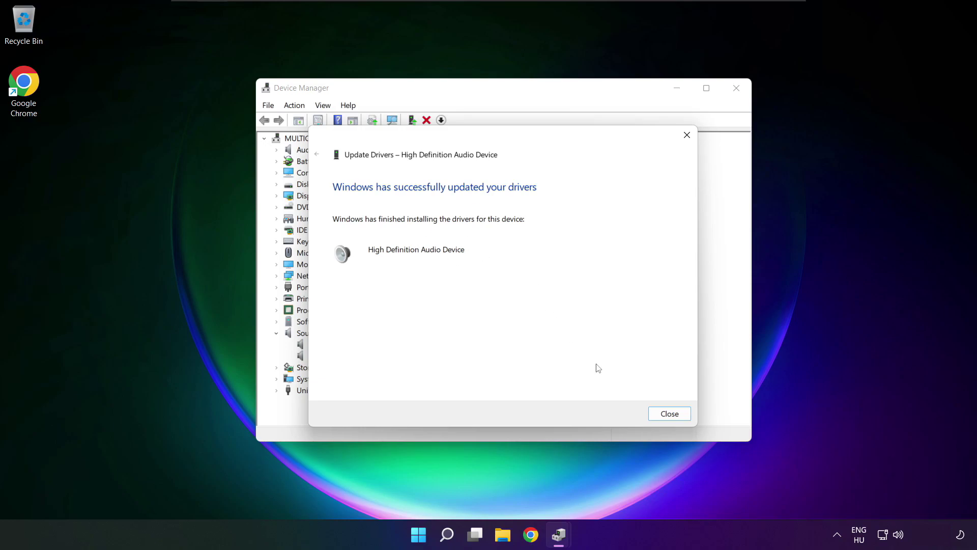
click(670, 414)
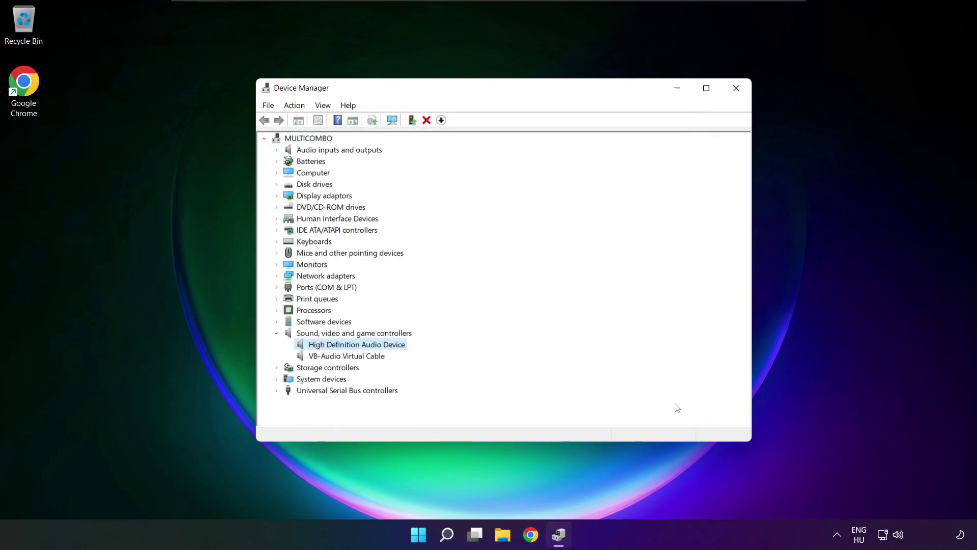
Step: Close Device Manager and restart the PC from the Start menu power options
click(737, 90)
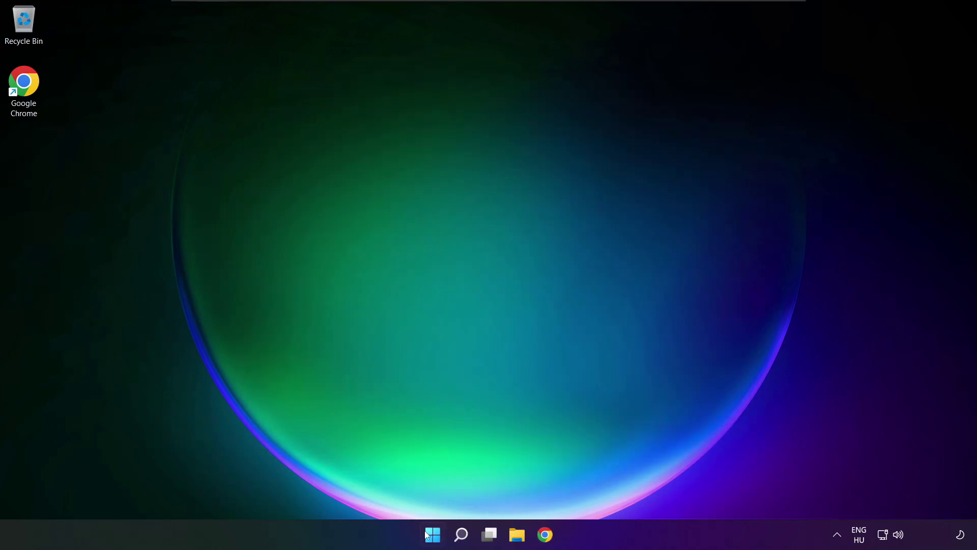
click(428, 534)
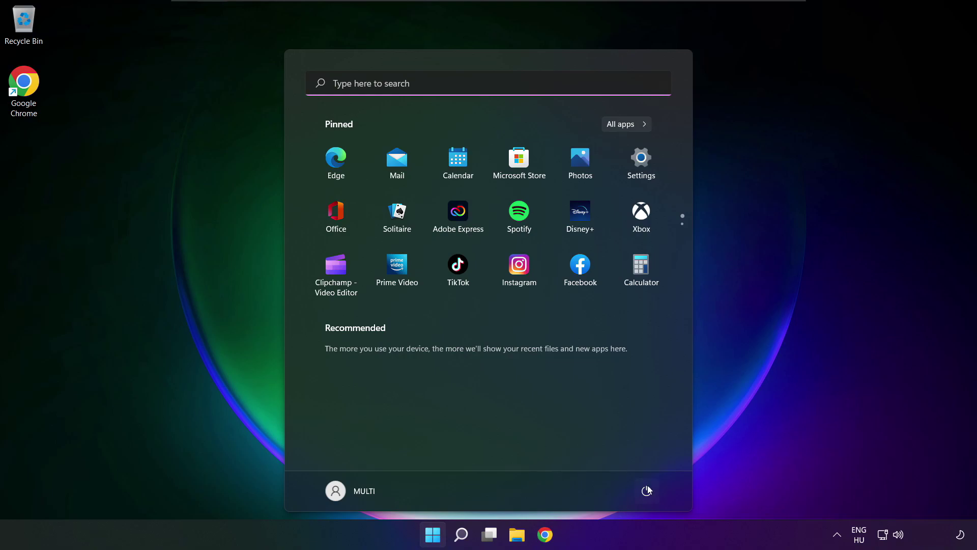
click(648, 489)
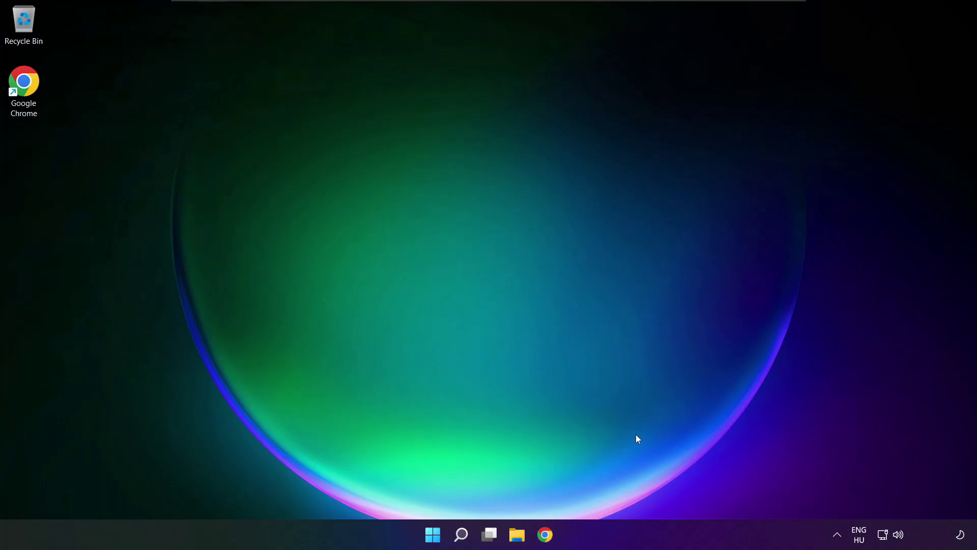
Step: Reopen Sound settings from the taskbar speaker icon and scroll to the Advanced troubleshooting section
right_click(899, 537)
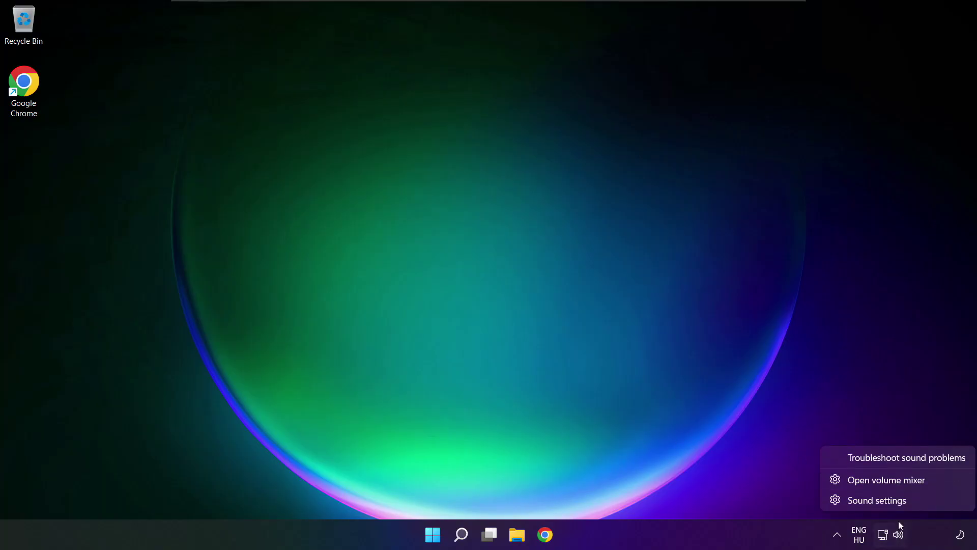
click(913, 501)
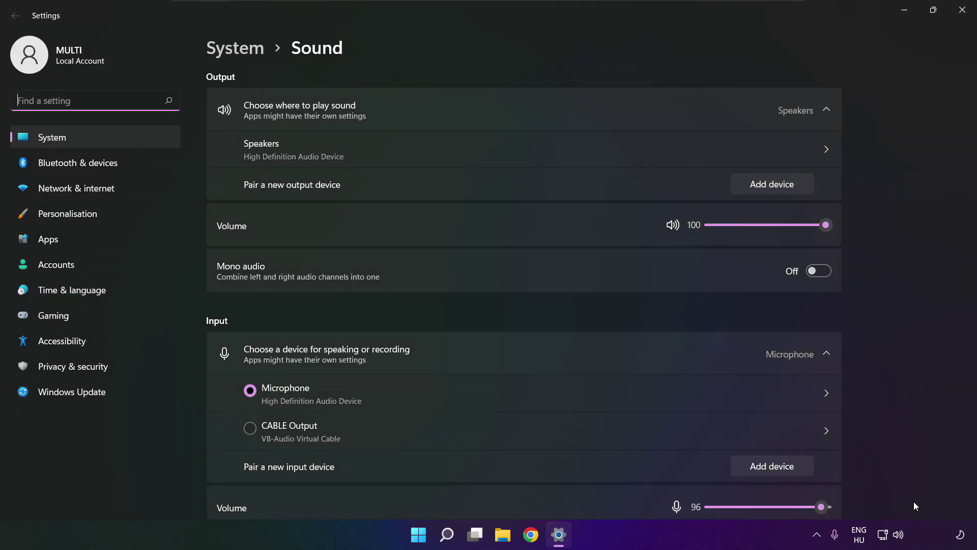
scroll(524, 296, down, 5)
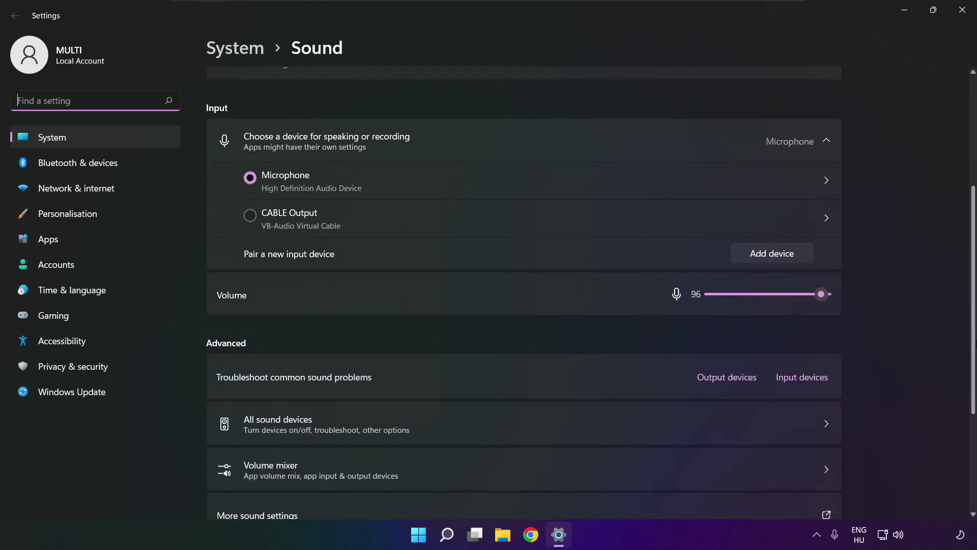
scroll(524, 295, down, 1)
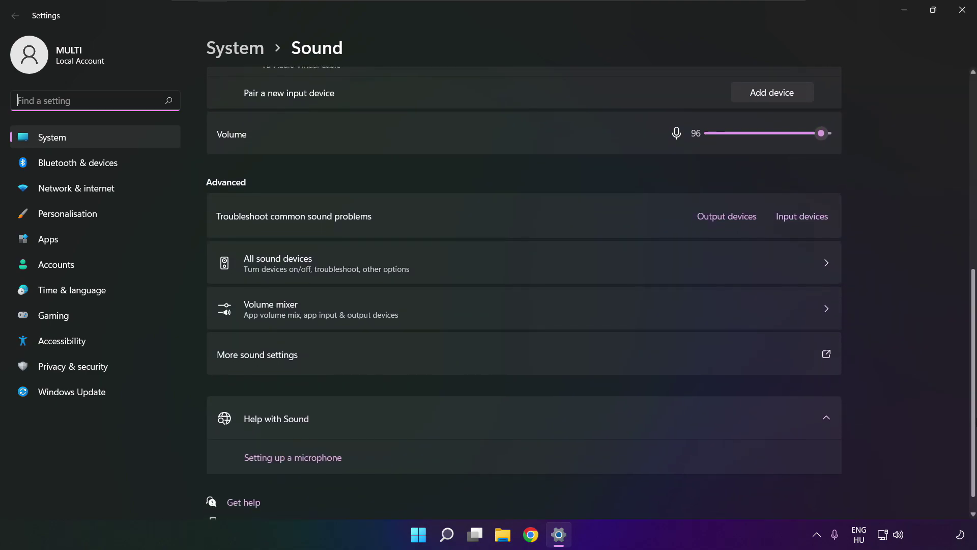
scroll(524, 295, down, 1)
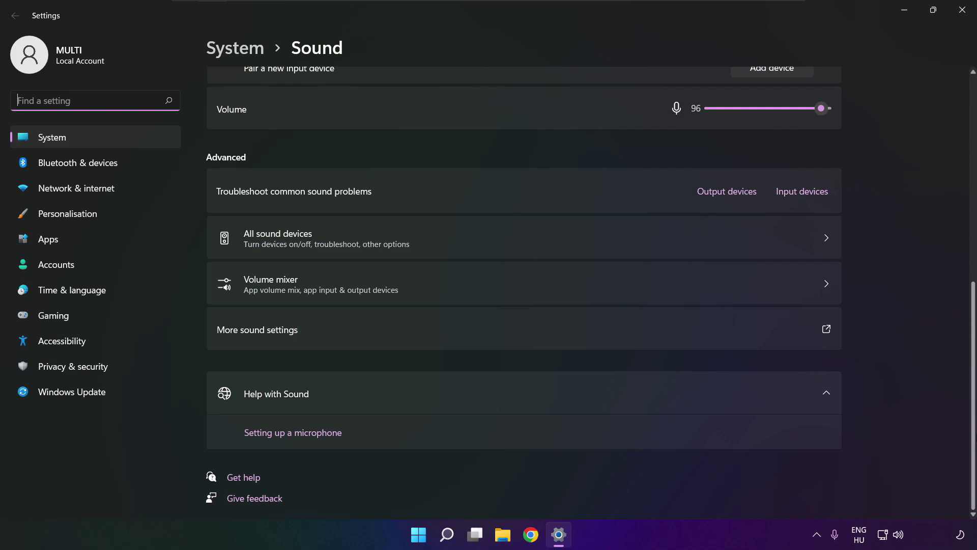
Step: Run the Output devices troubleshooter under Troubleshoot common sound problems
click(731, 197)
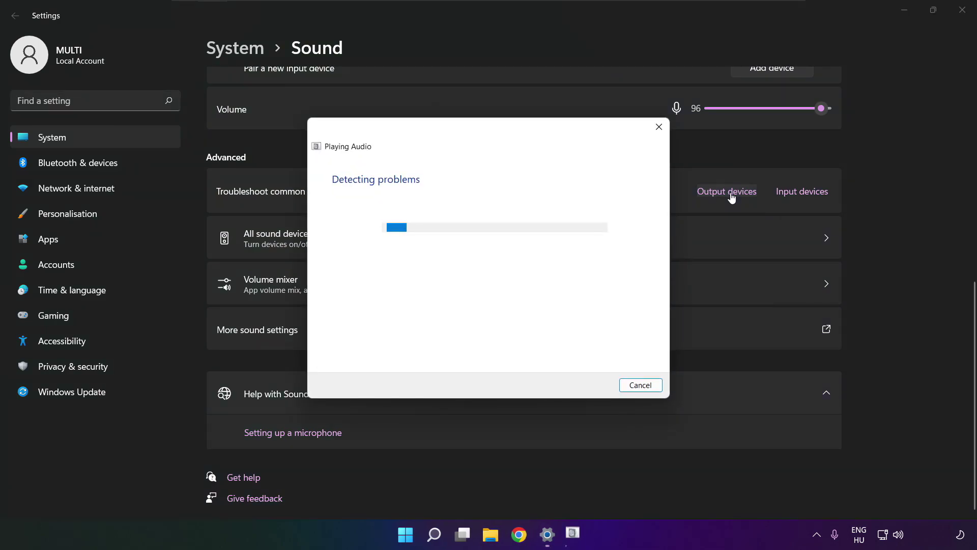